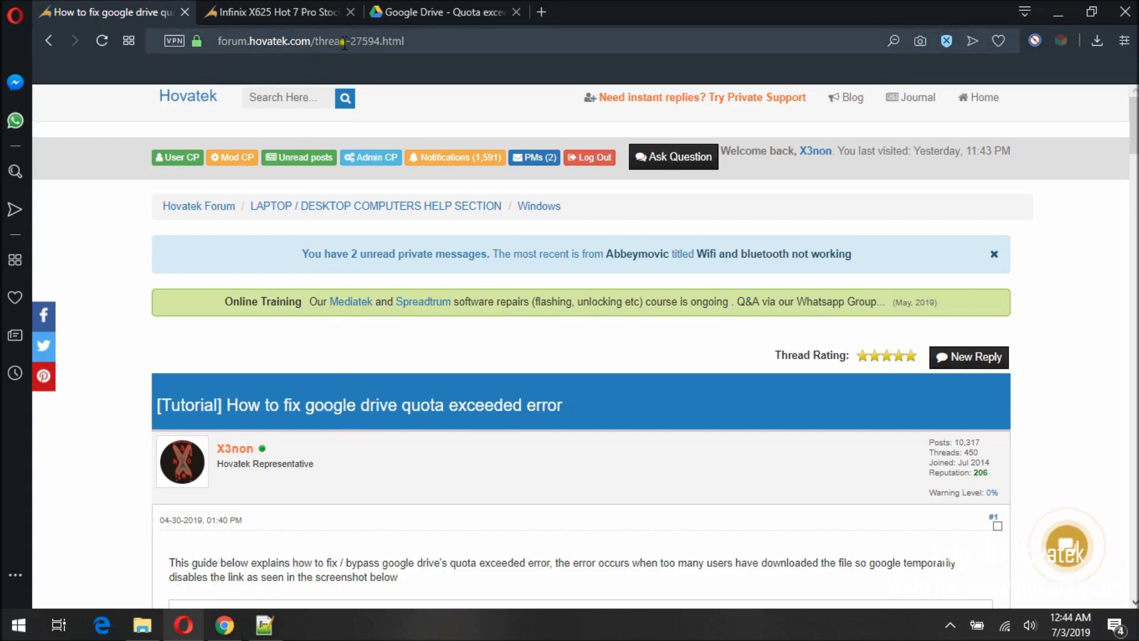
Switch Opera to the Infinix X625 Hot 7 Pro stock ROM thread tab
left_click(300, 11)
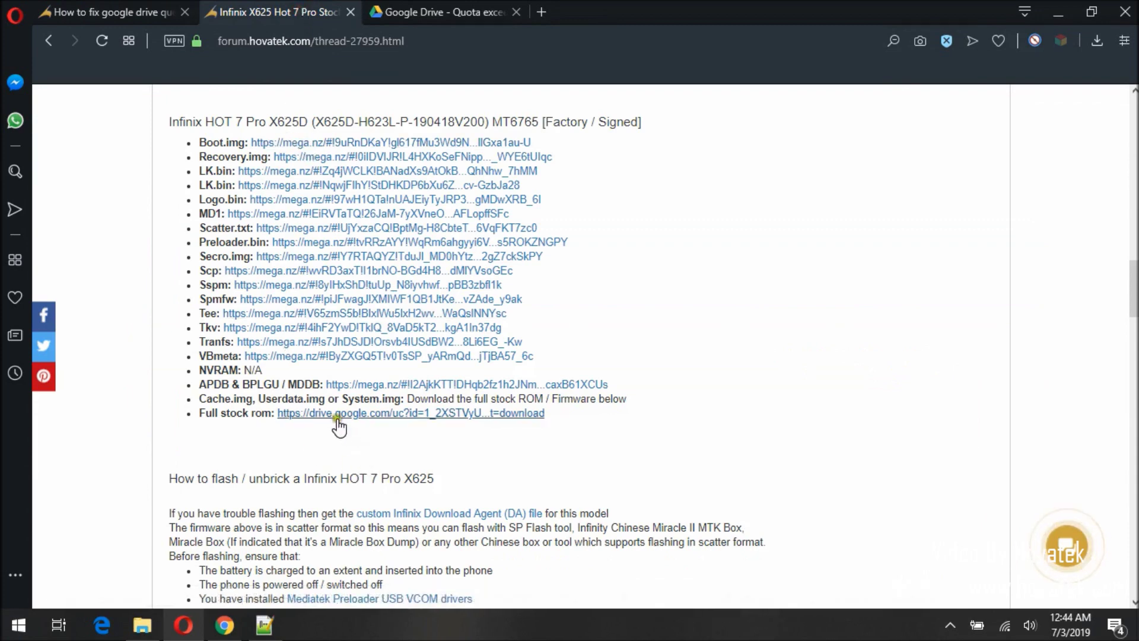
Show the Google Drive quota-exceeded page for the full stock ROM link
left_click(425, 12)
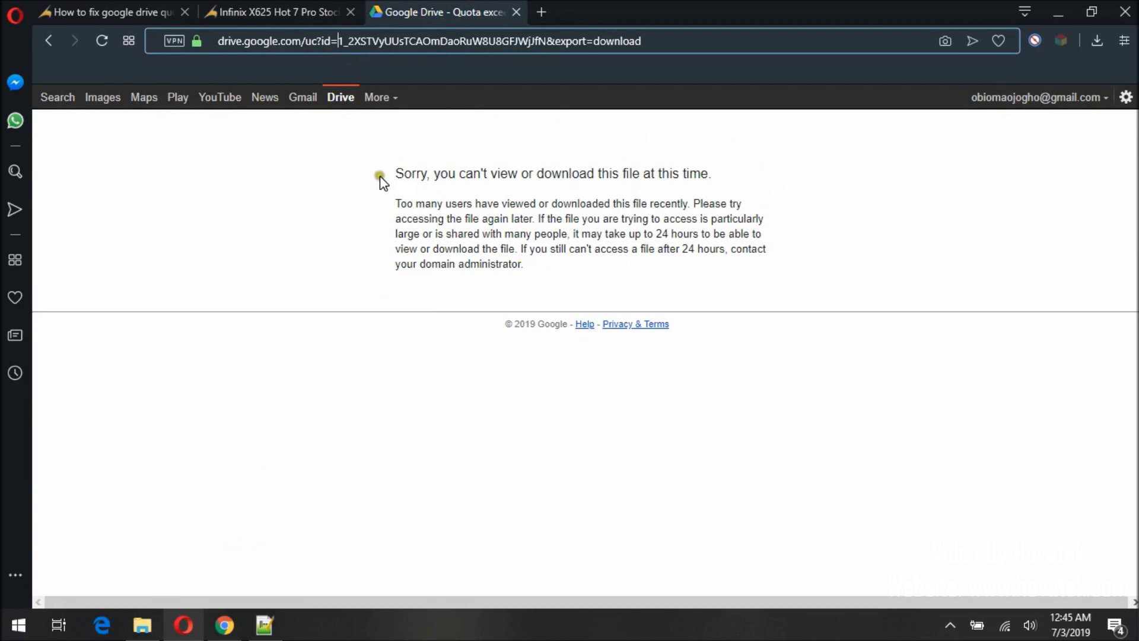
Load drive.google.com in Chrome, then go back to Opera's quota-exceeded download page
left_click(230, 627)
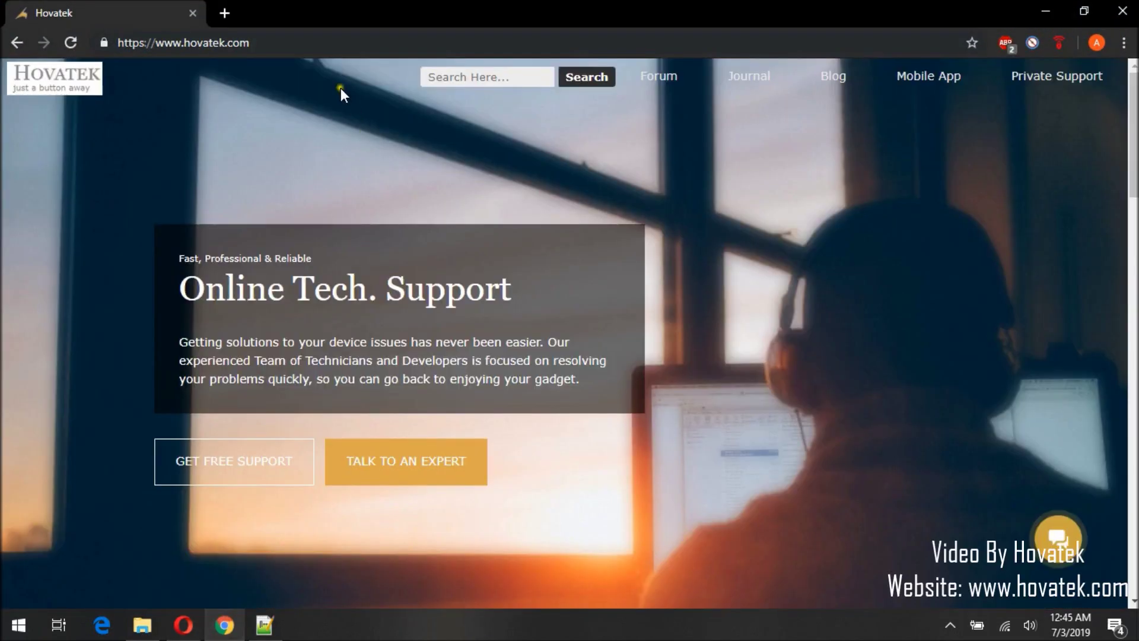
left_click(236, 45)
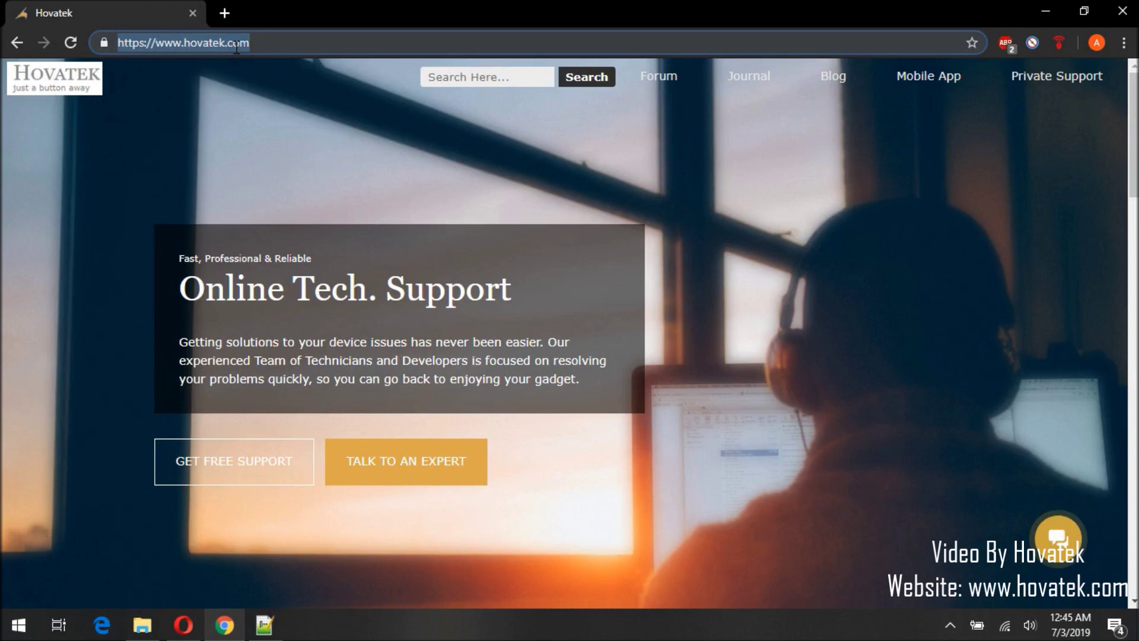
type("drive.google.com")
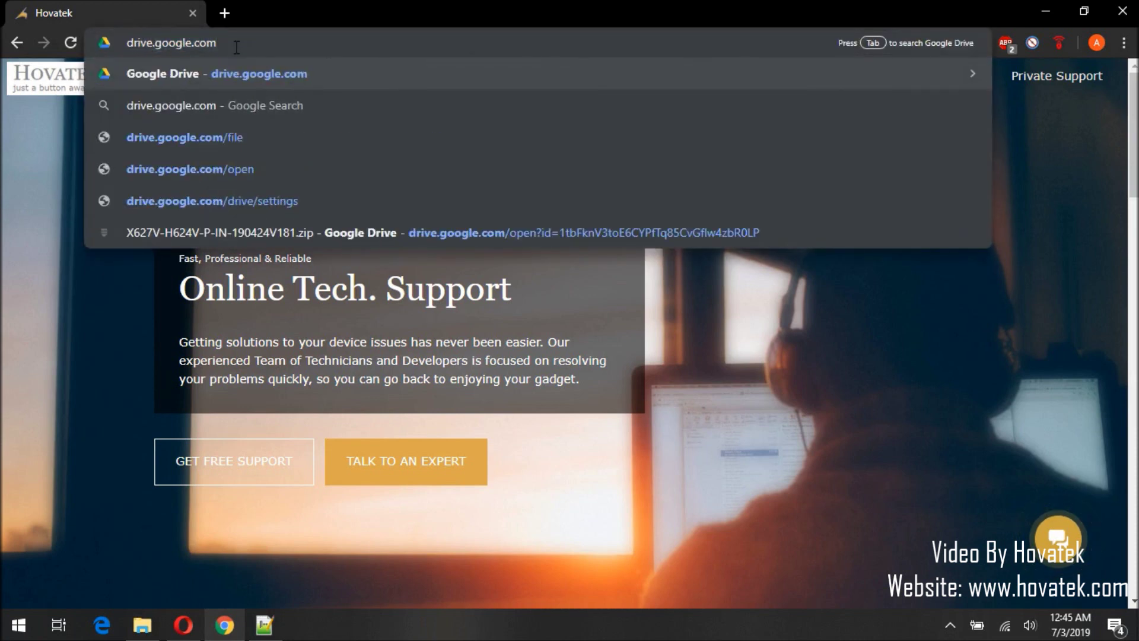
key("Return")
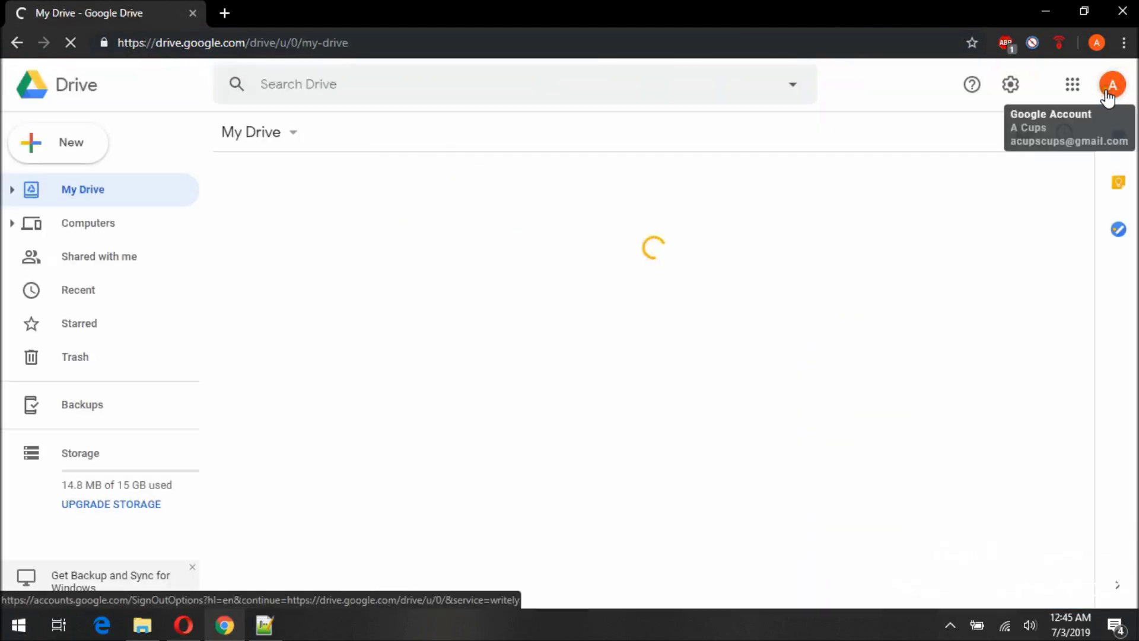
left_click(183, 625)
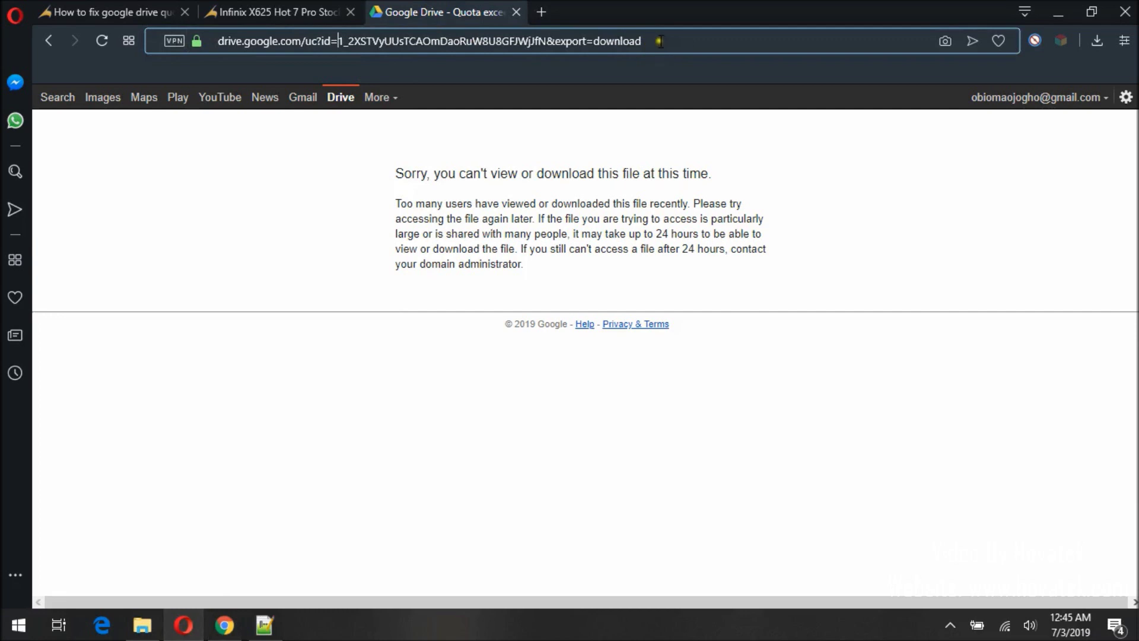
Copy the full Drive download URL from Opera's address bar
left_click_drag(651, 40, 134, 43)
key("ctrl+c")
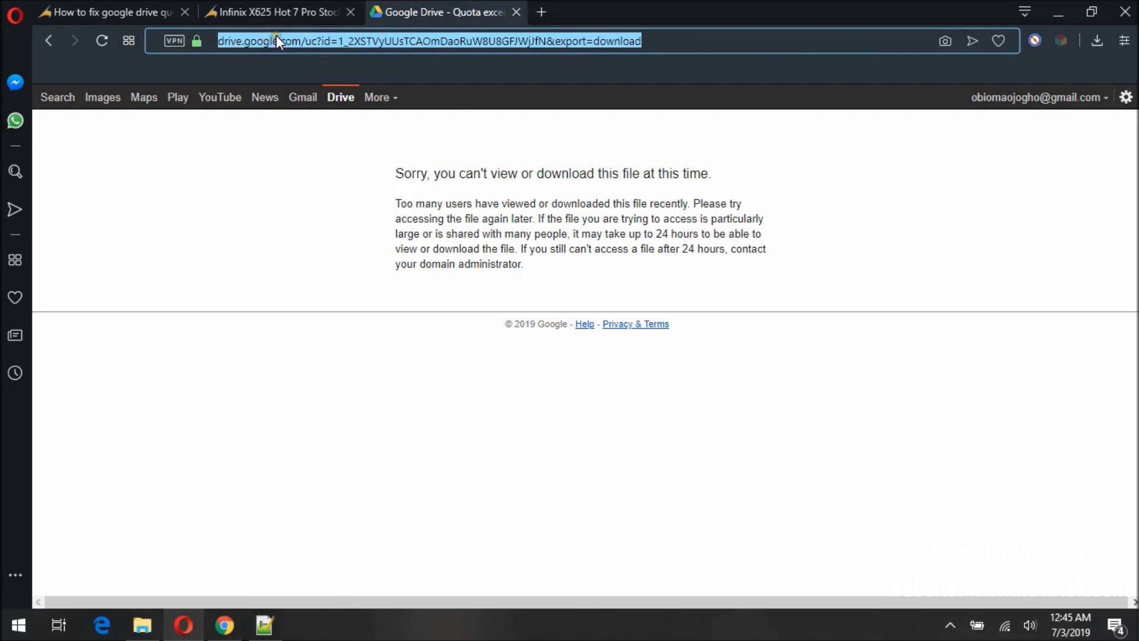
right_click(294, 41)
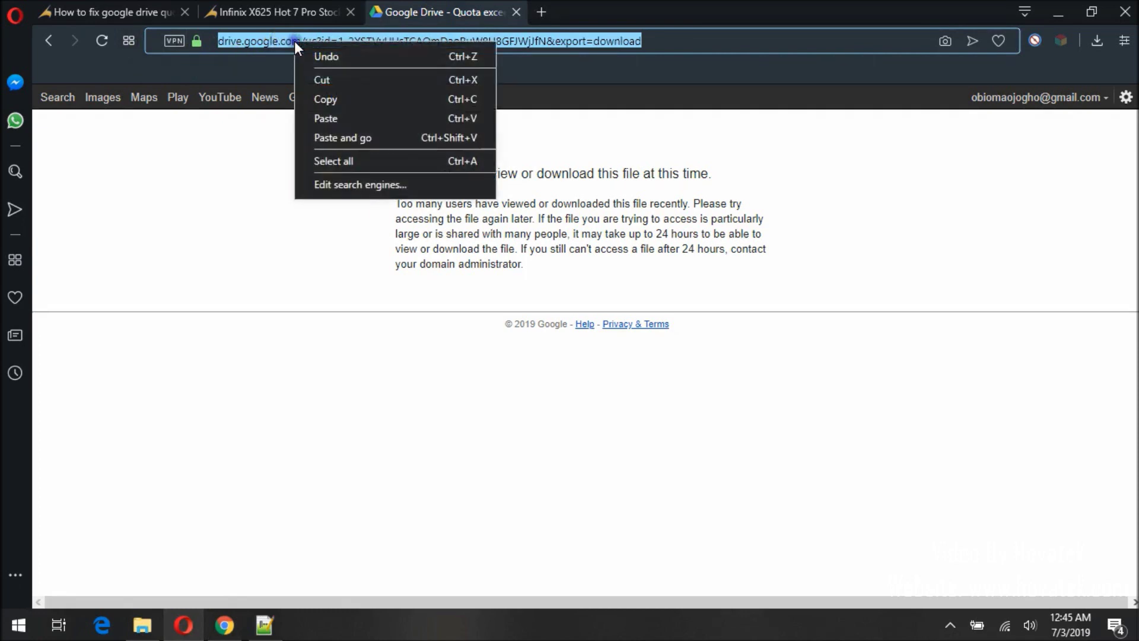
left_click(329, 98)
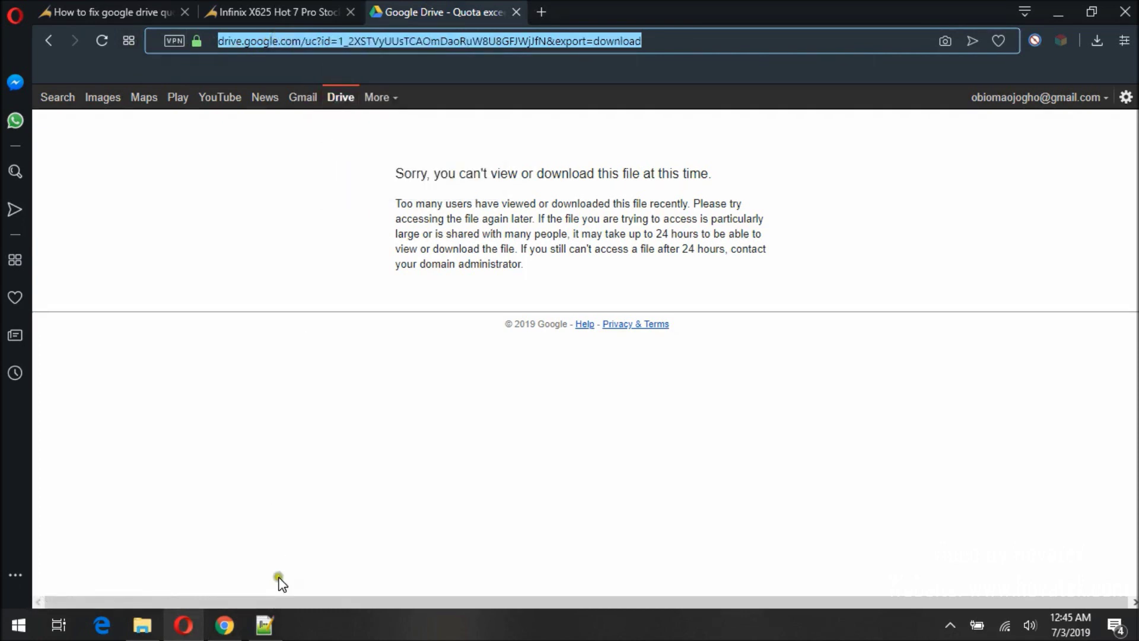
left_click(264, 624)
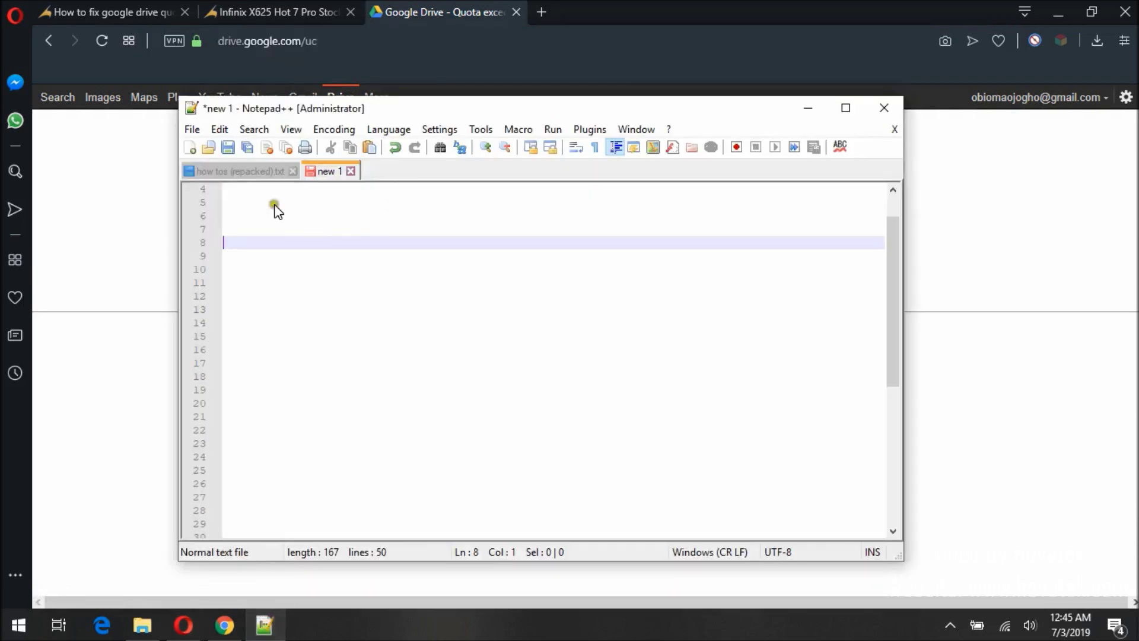
Paste the Drive download link on line 8 and space the file ID off from id= and &export=download
right_click(240, 241)
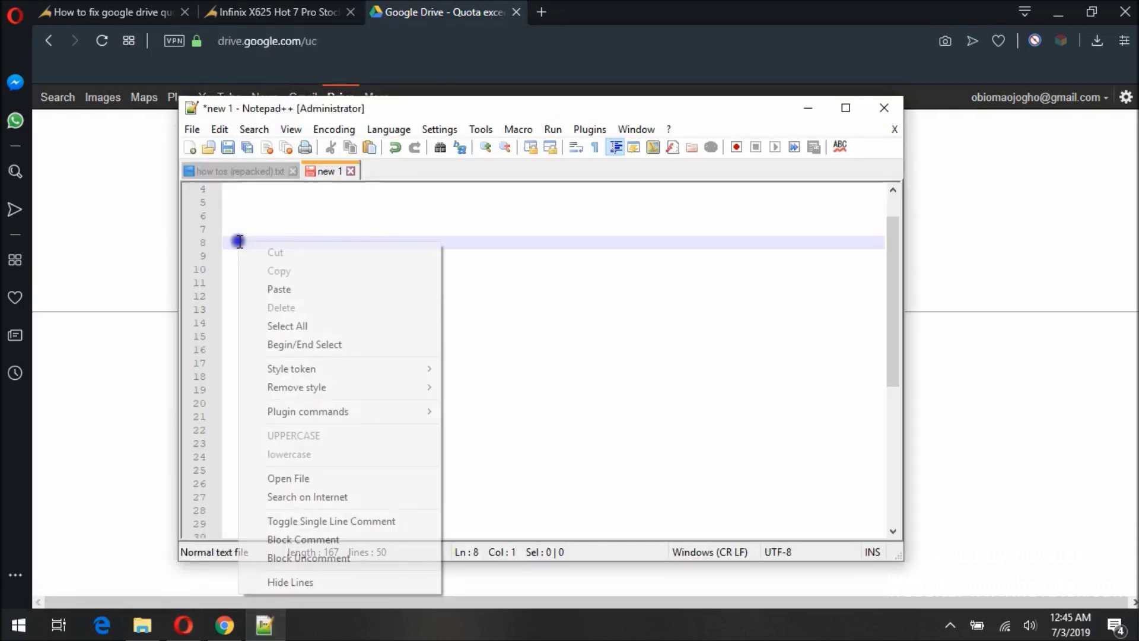
left_click(287, 290)
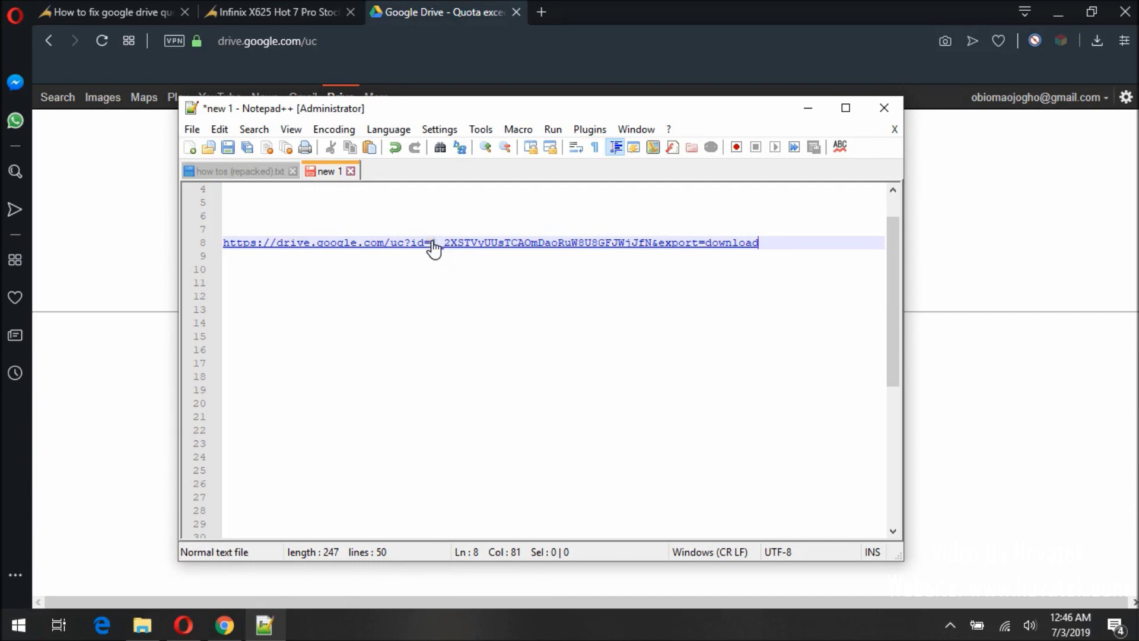
left_click(432, 243)
left_click(471, 242)
left_click(432, 243)
left_click(653, 245)
left_click(653, 244)
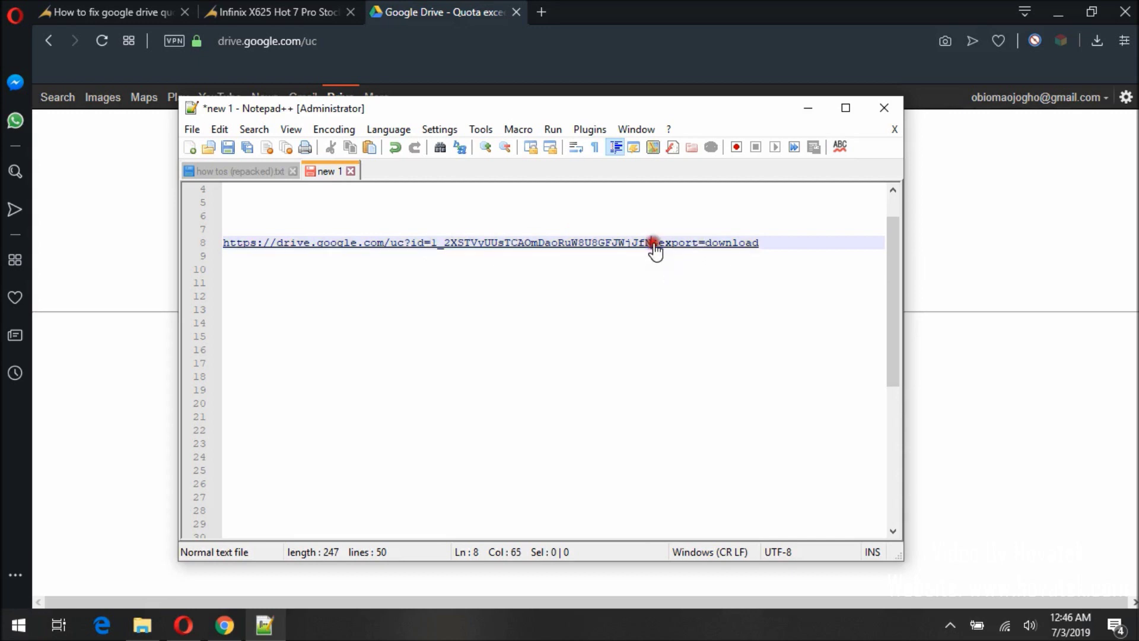
left_click(430, 249)
left_click(430, 245)
key("Return")
key("BackSpace")
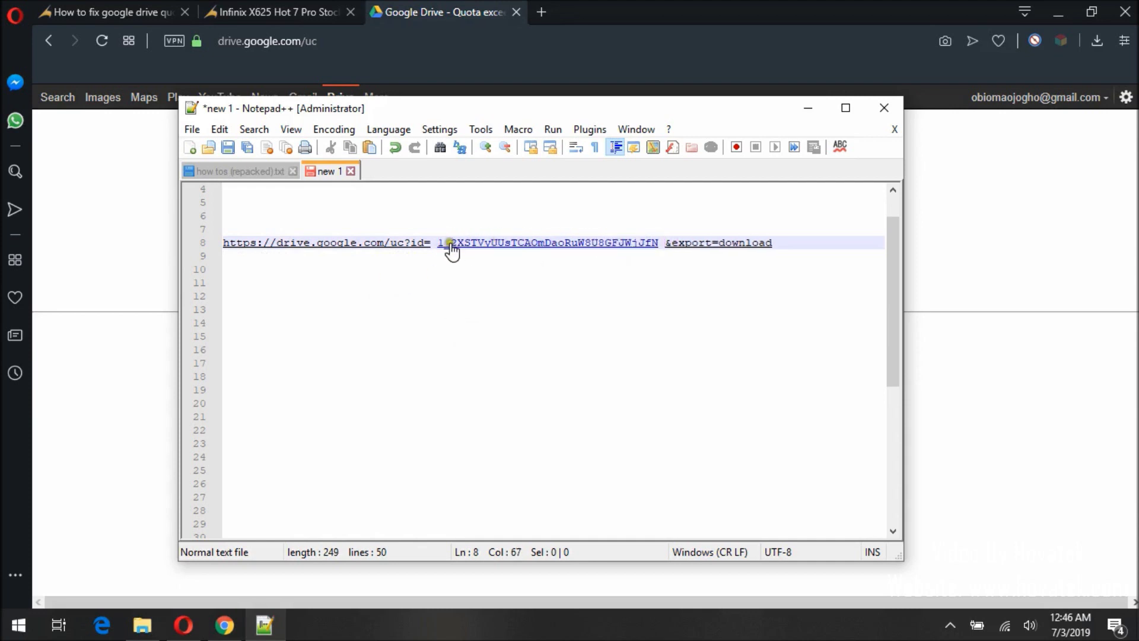
Copy the file ID from line 8 and paste it over the your_file_ID_here placeholder on line 2
left_click_drag(434, 243, 657, 242)
key("ctrl+c")
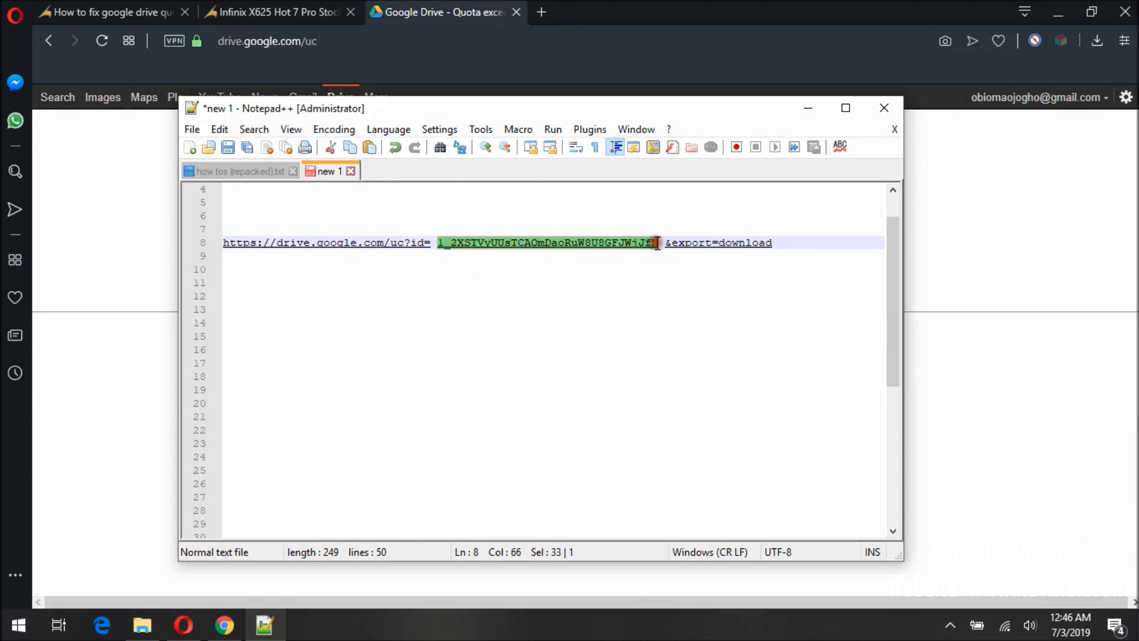
right_click(587, 243)
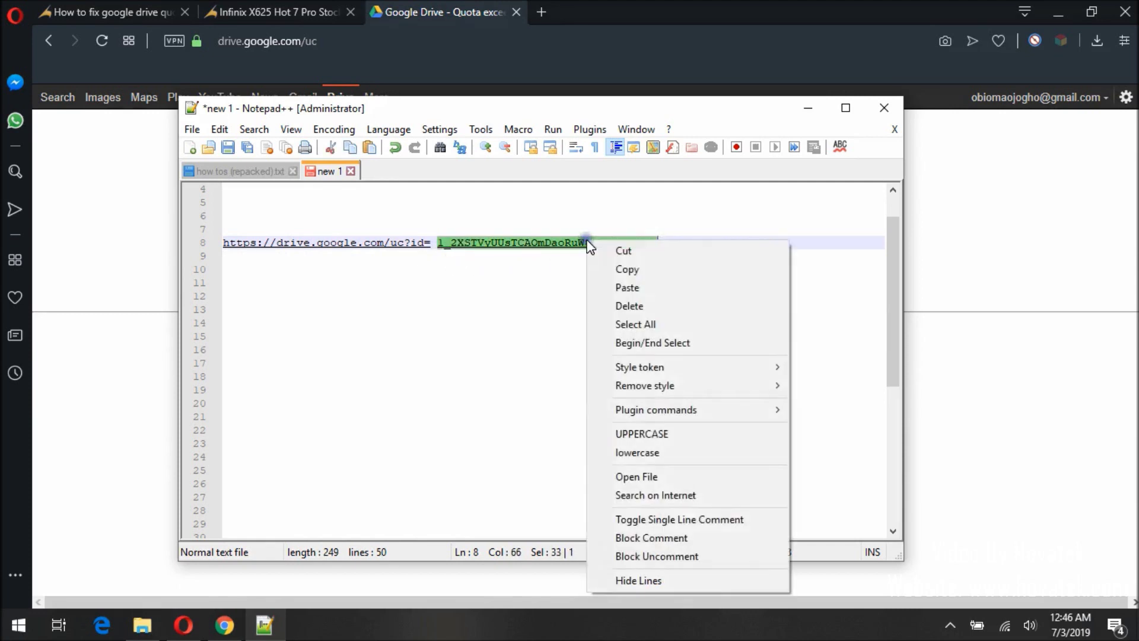
left_click(622, 271)
scroll(622, 273, "up", 1)
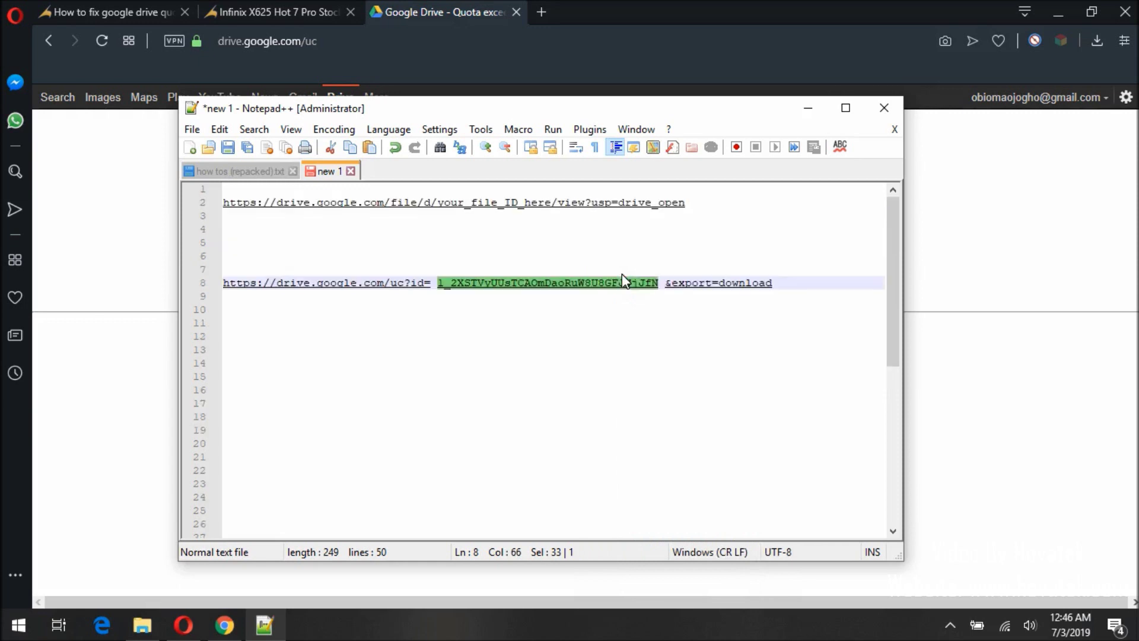
left_click(438, 202)
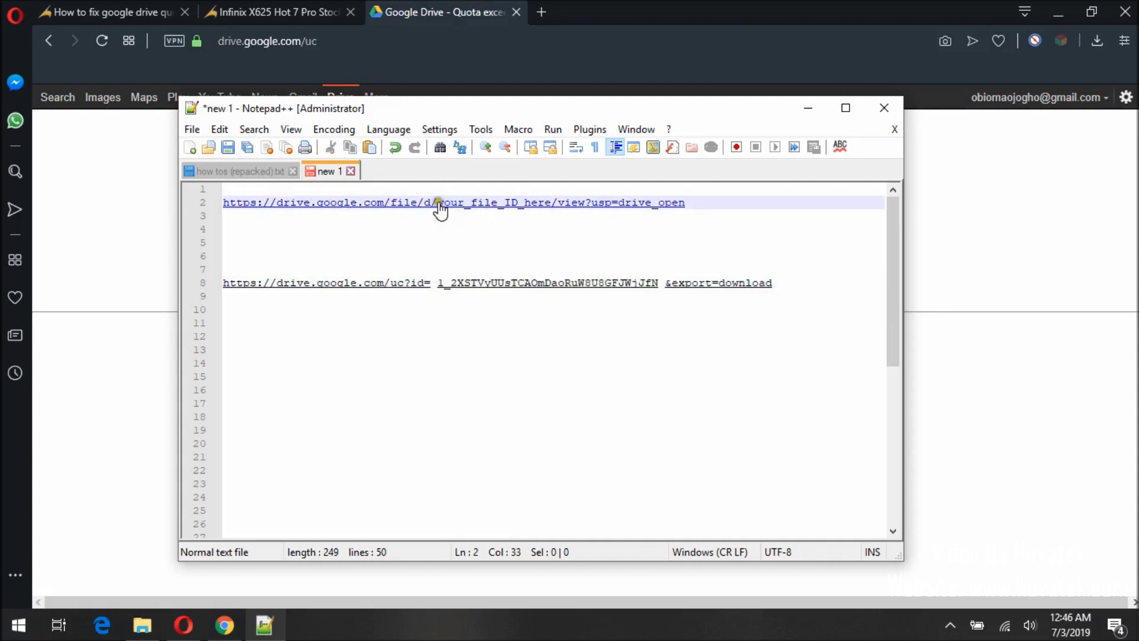
left_click_drag(439, 203, 550, 205)
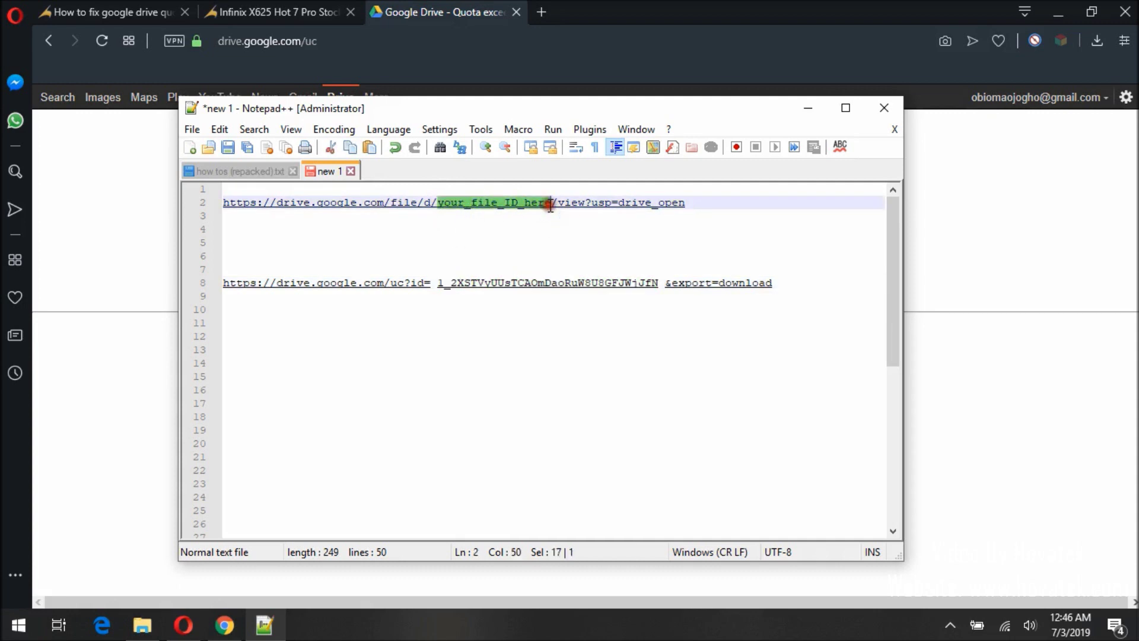
right_click(475, 204)
left_click(509, 247)
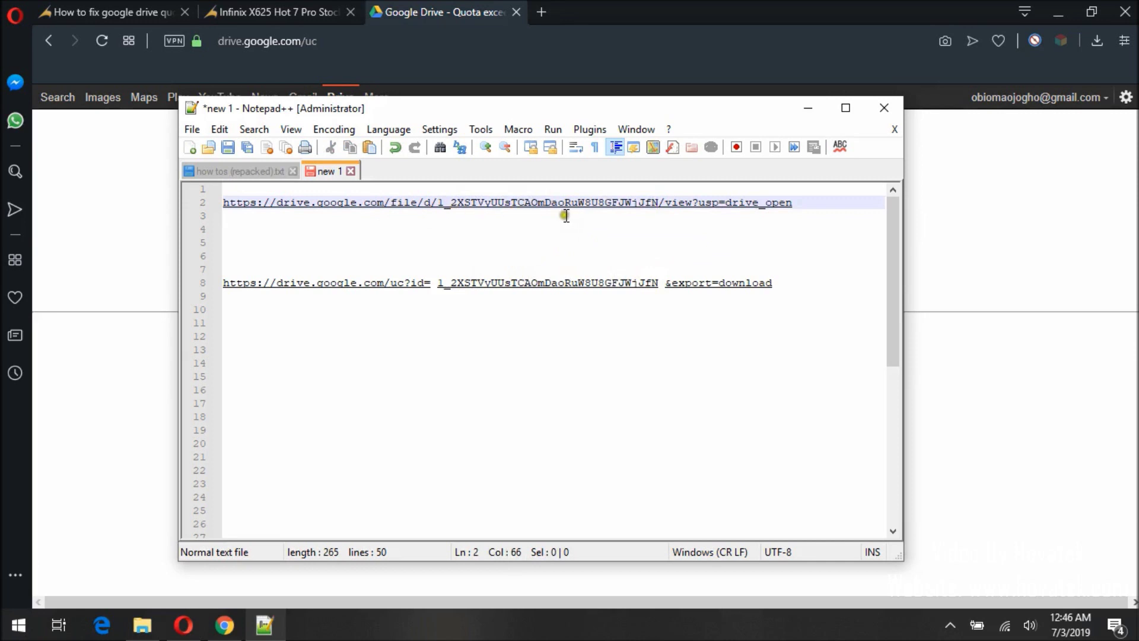
Copy the completed Drive view link on line 2 and return to Chrome's My Drive
left_click(486, 190)
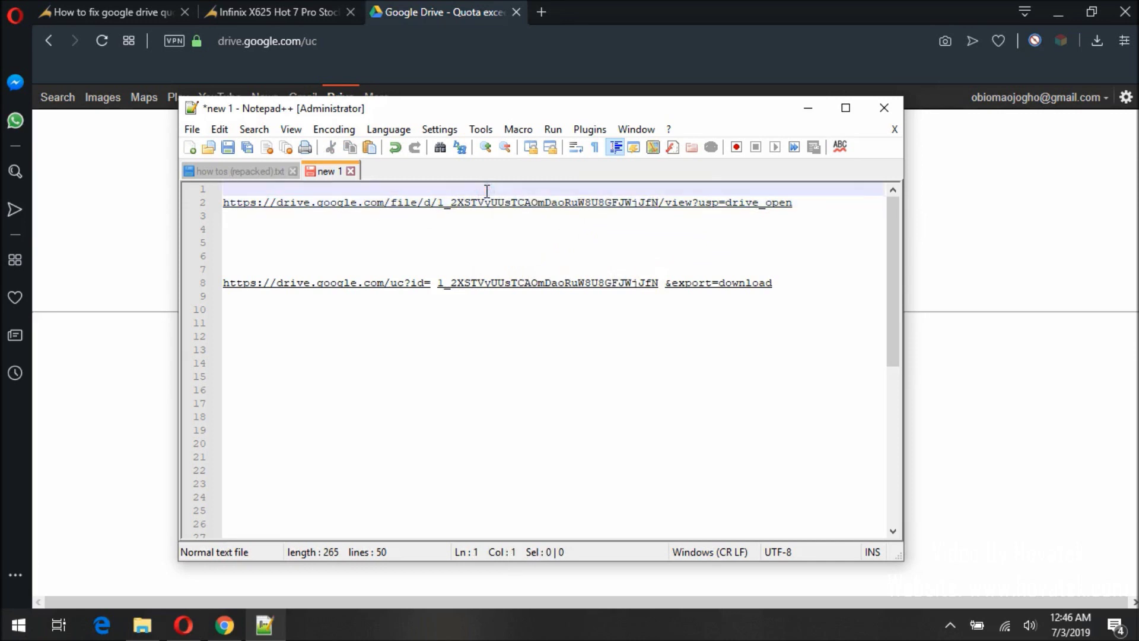
key("Down")
key("shift+End")
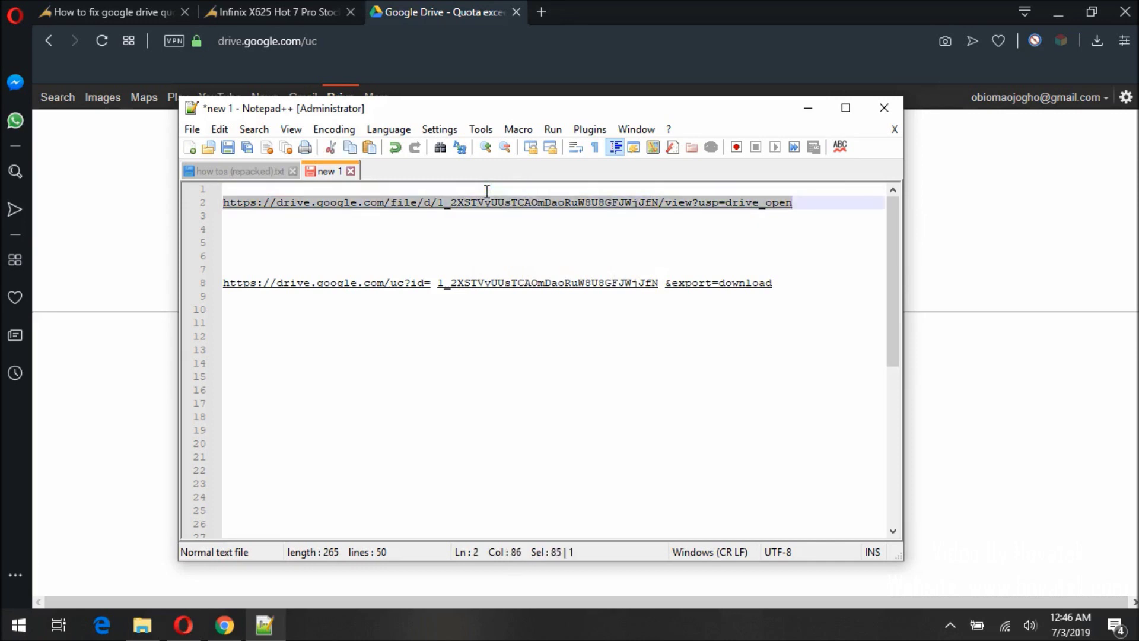
right_click(490, 203)
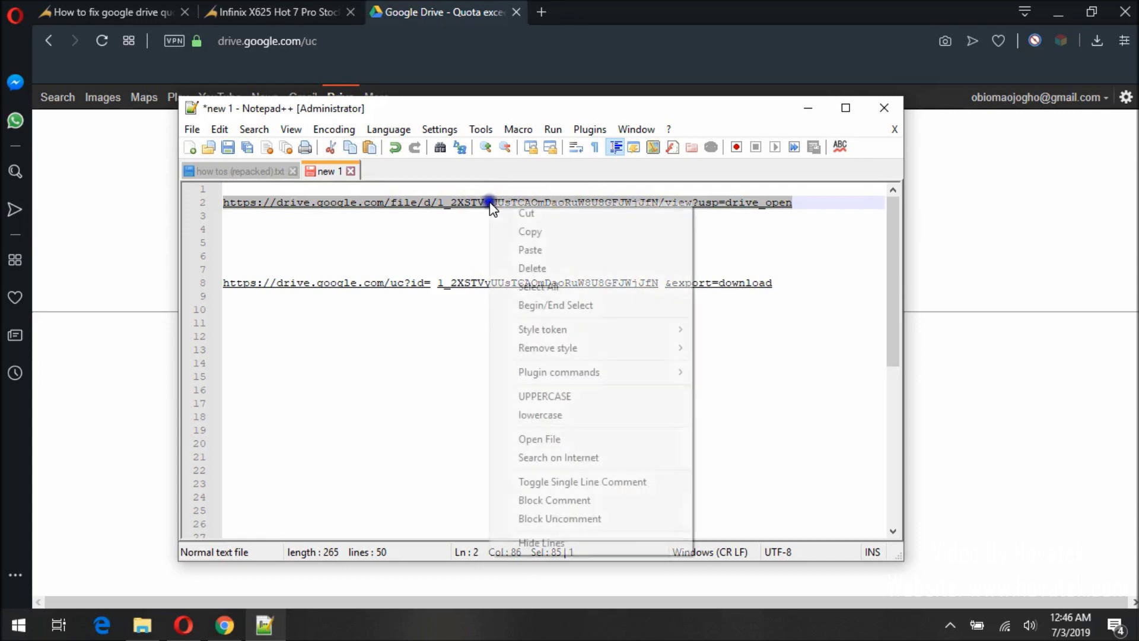
left_click(535, 231)
left_click(214, 630)
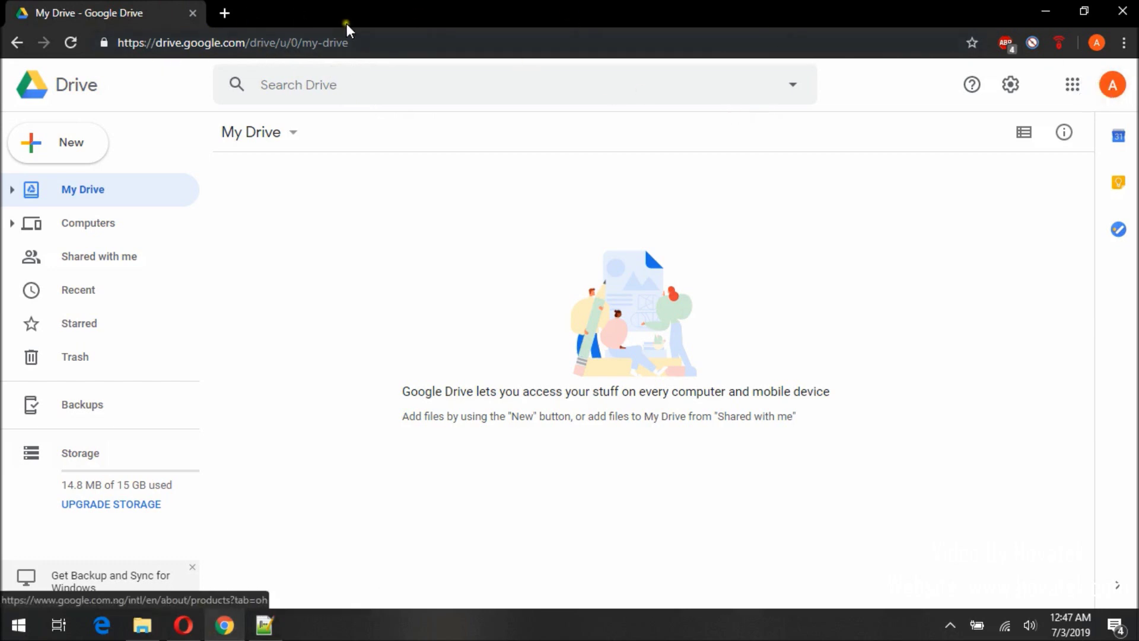
Paste and load the copied Drive link in a new Chrome tab to reach X625D-H623L-P-190418V200.zip
left_click(275, 45)
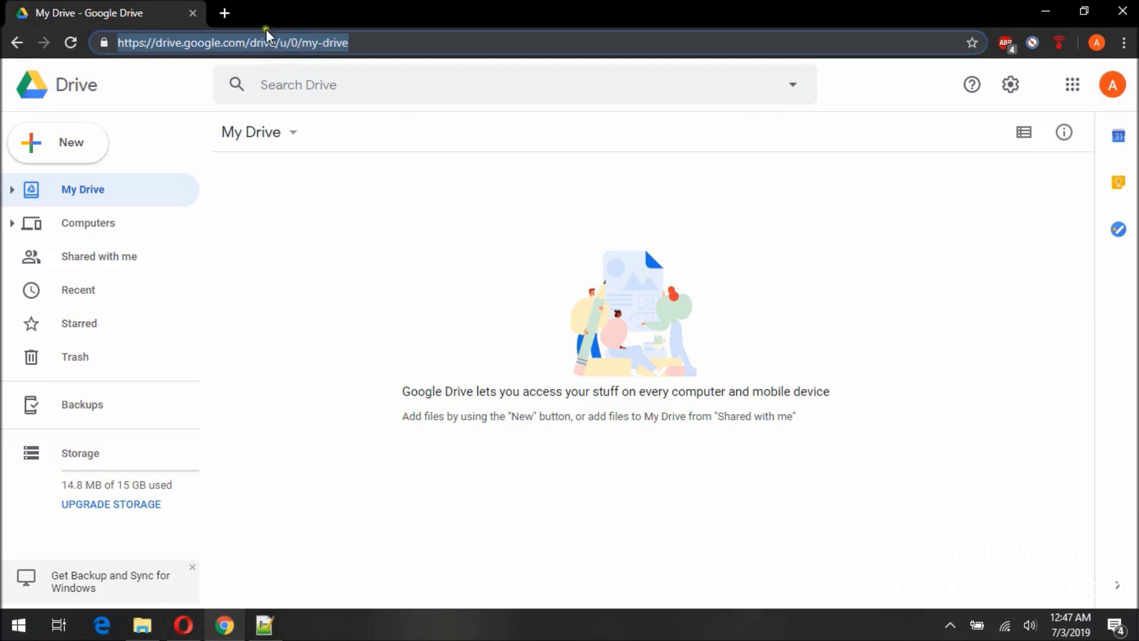
left_click(224, 13)
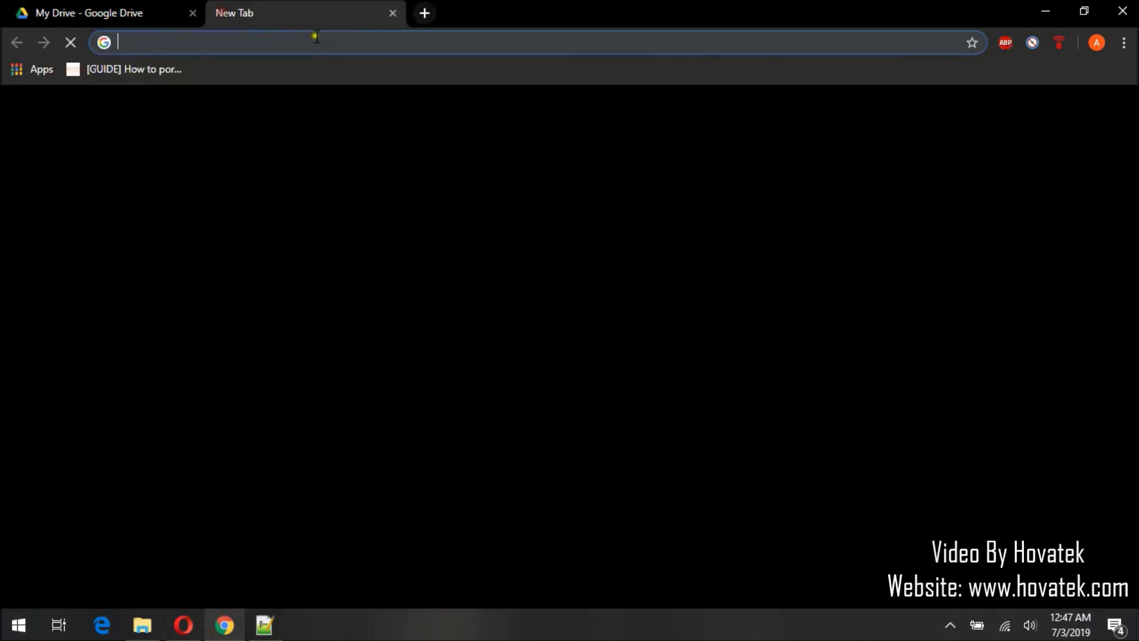
right_click(206, 39)
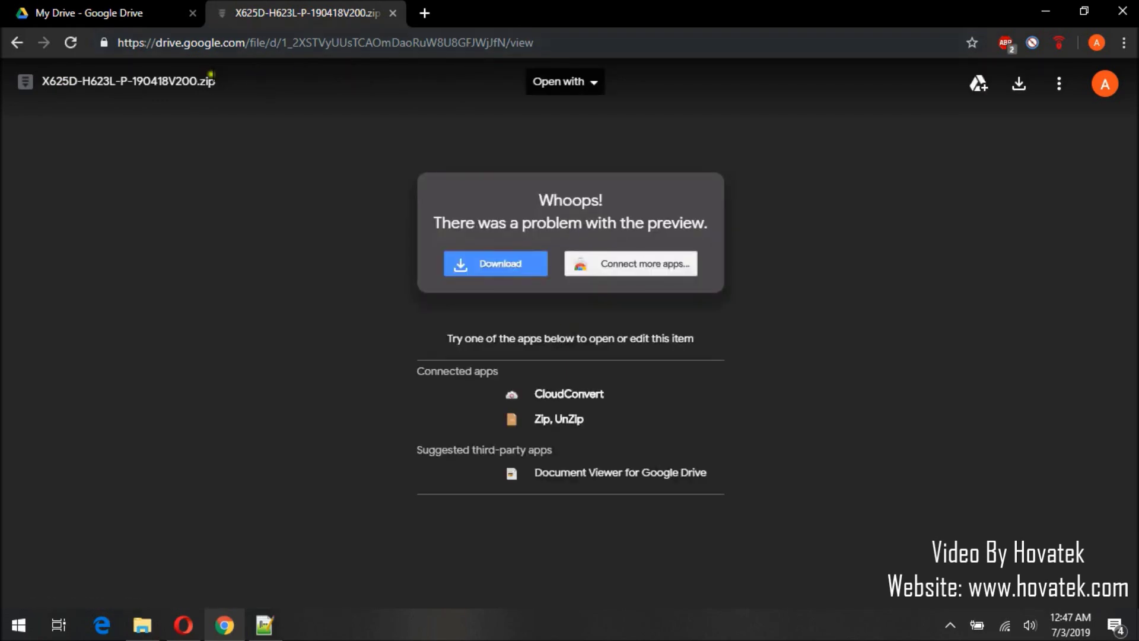
Add X625D-H623L-P-190418V200.zip to My Drive and go back to the My Drive list
left_click(983, 90)
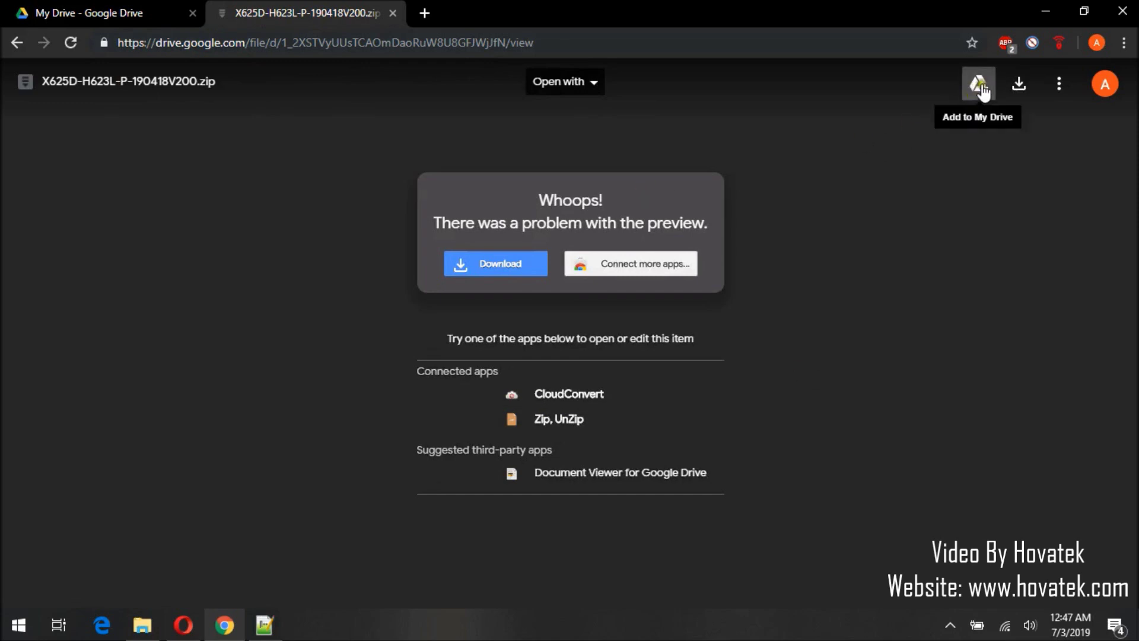
left_click(982, 92)
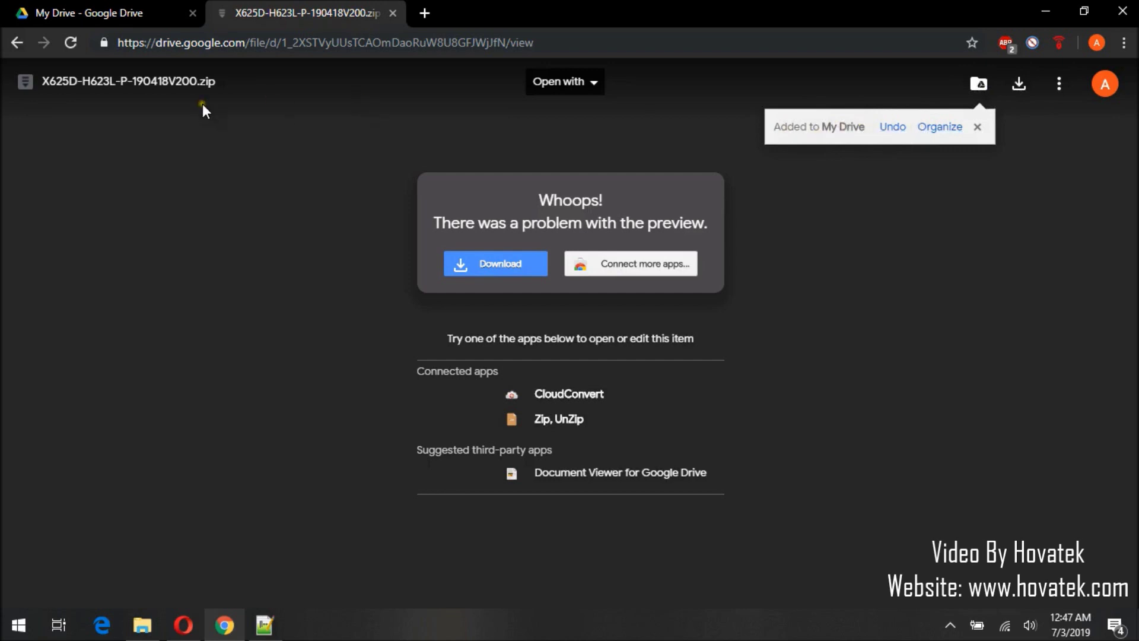
left_click(86, 11)
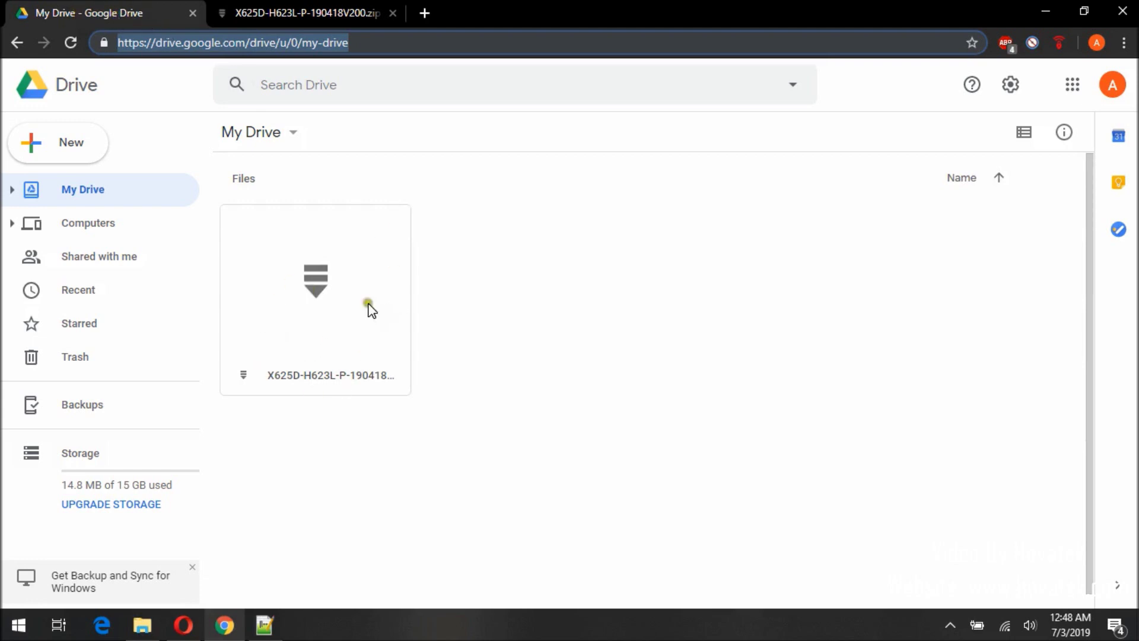
Make a copy of X625D-H623L-P-190418V200.zip in My Drive
right_click(101, 14)
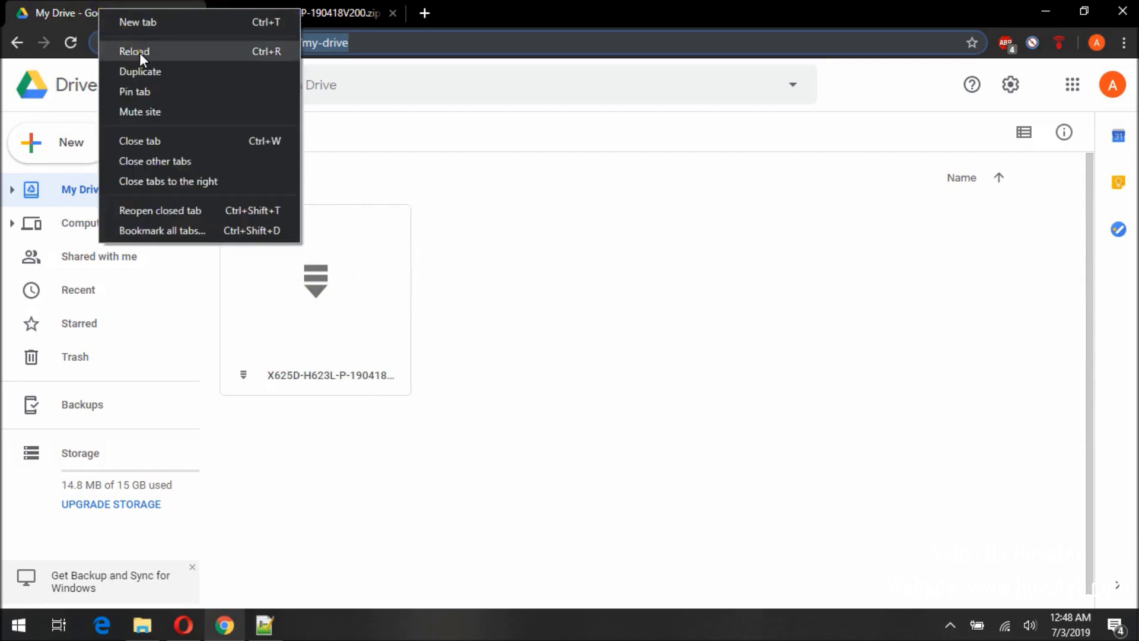
left_click(537, 267)
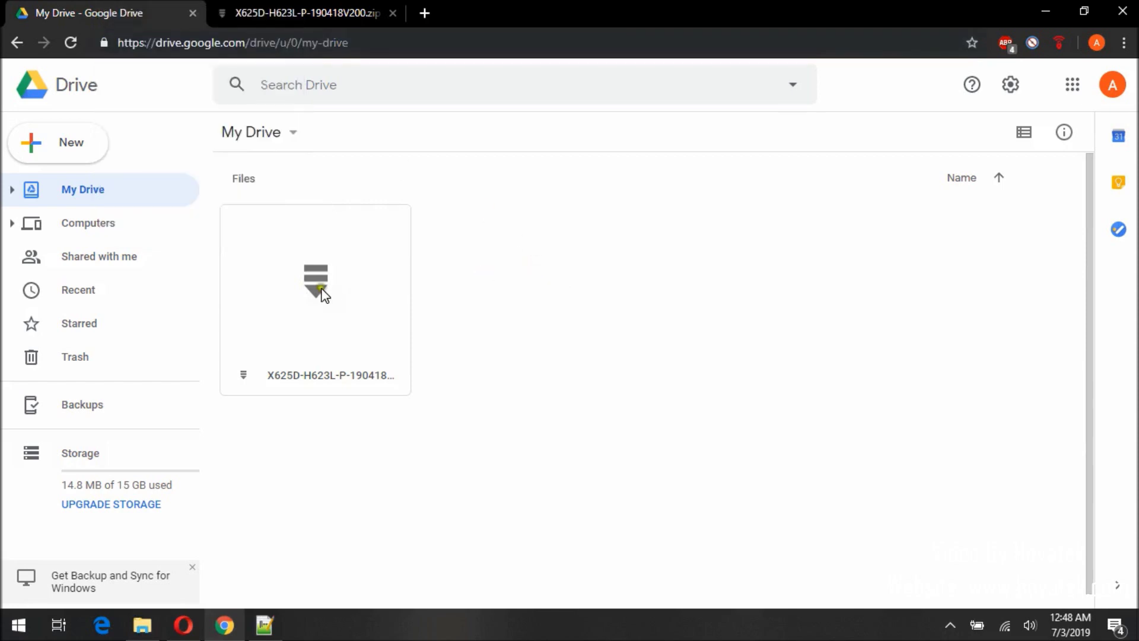
left_click(300, 304)
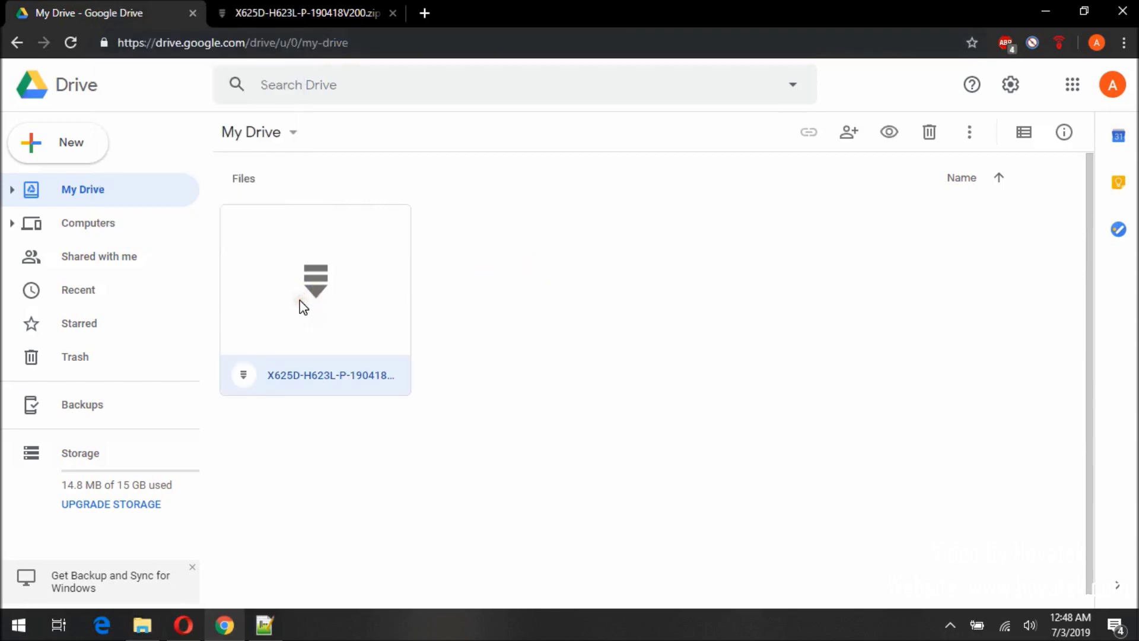
right_click(311, 308)
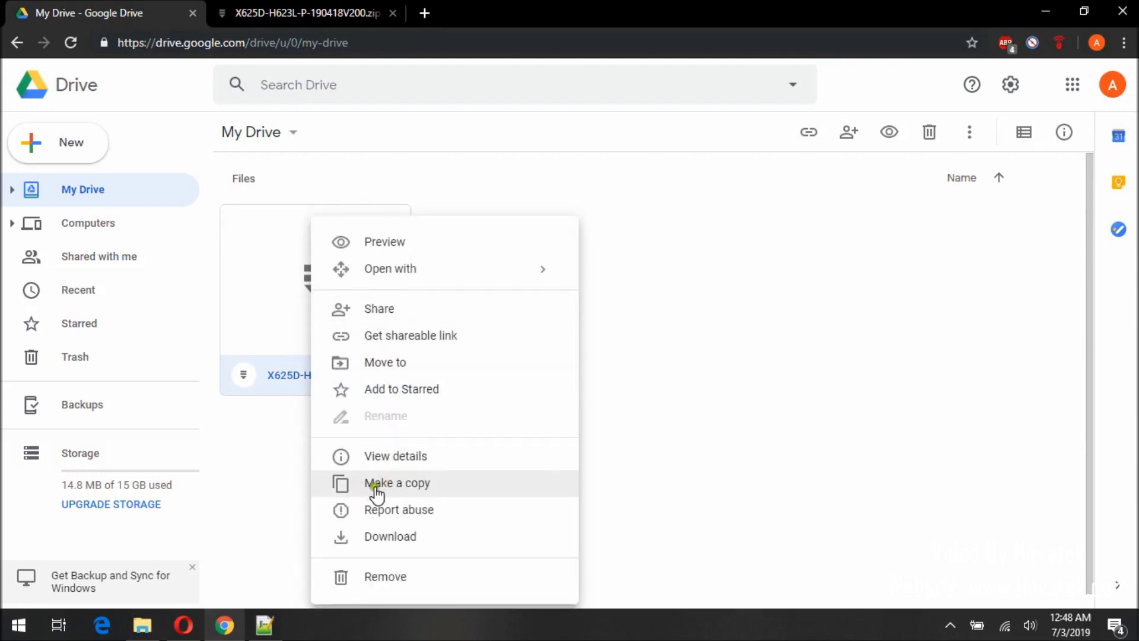
left_click(444, 487)
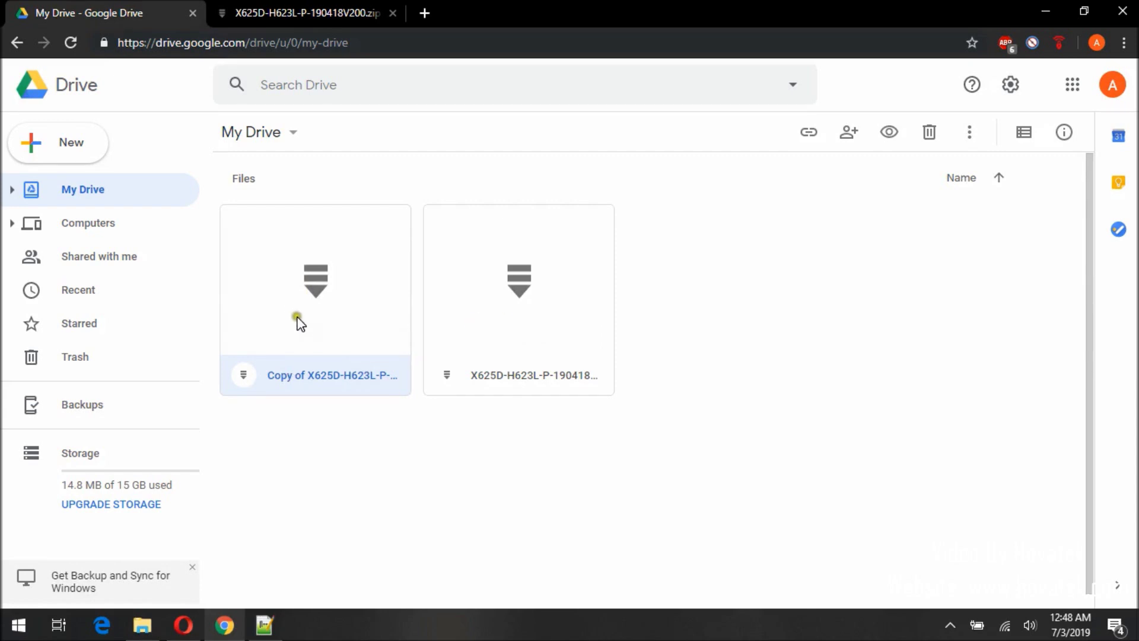
right_click(307, 293)
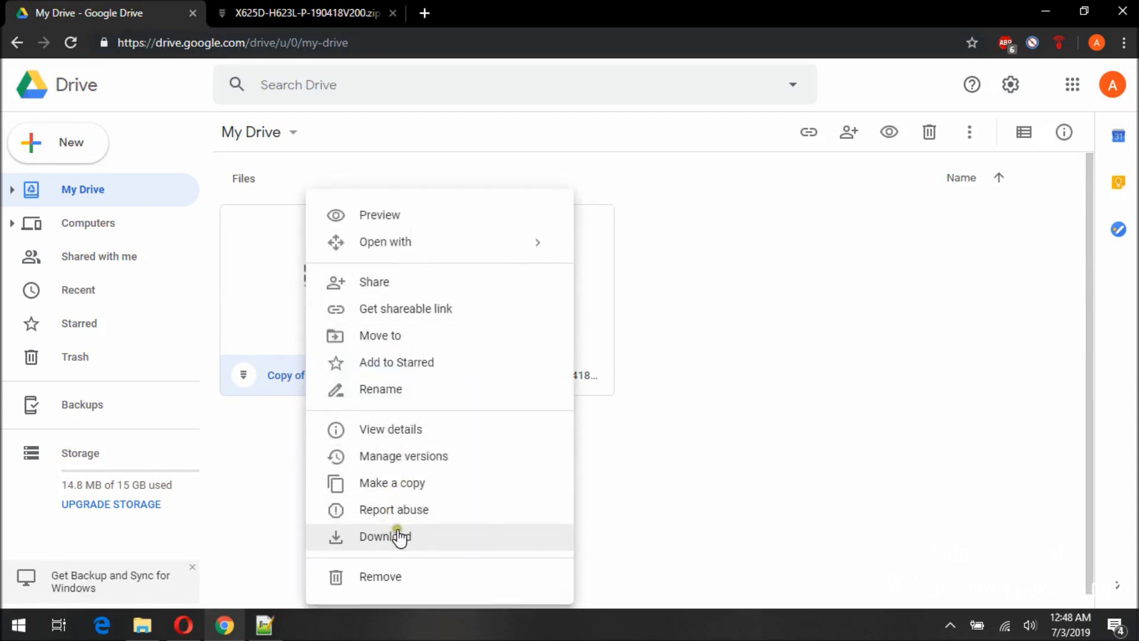
Download the copied zip file, accepting the can't-scan-for-viruses warning
left_click(426, 537)
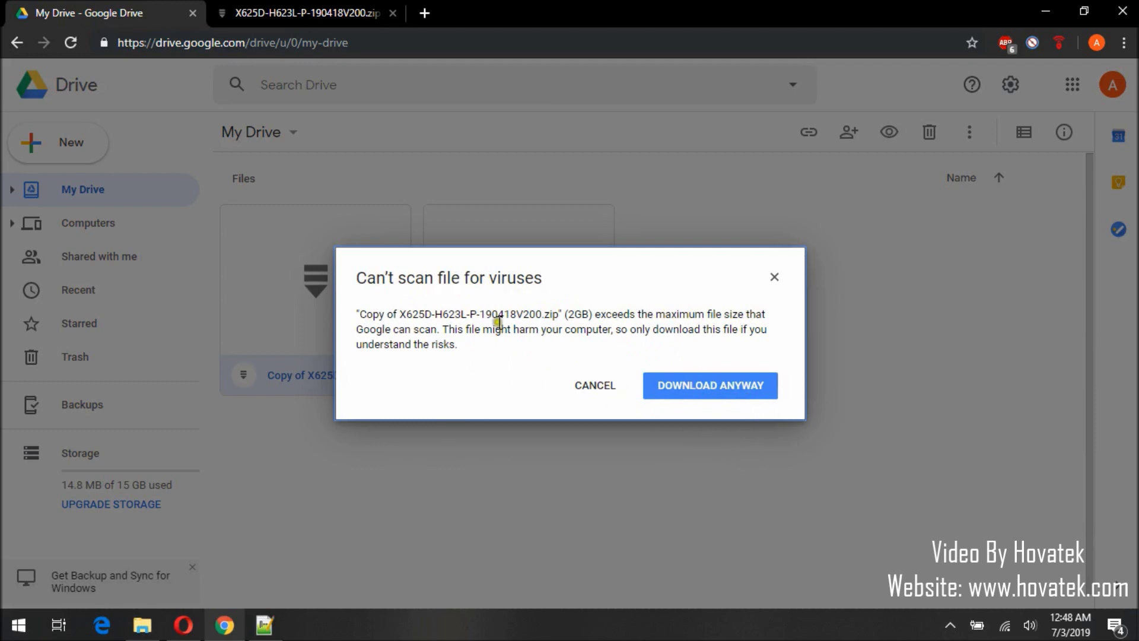
left_click(720, 391)
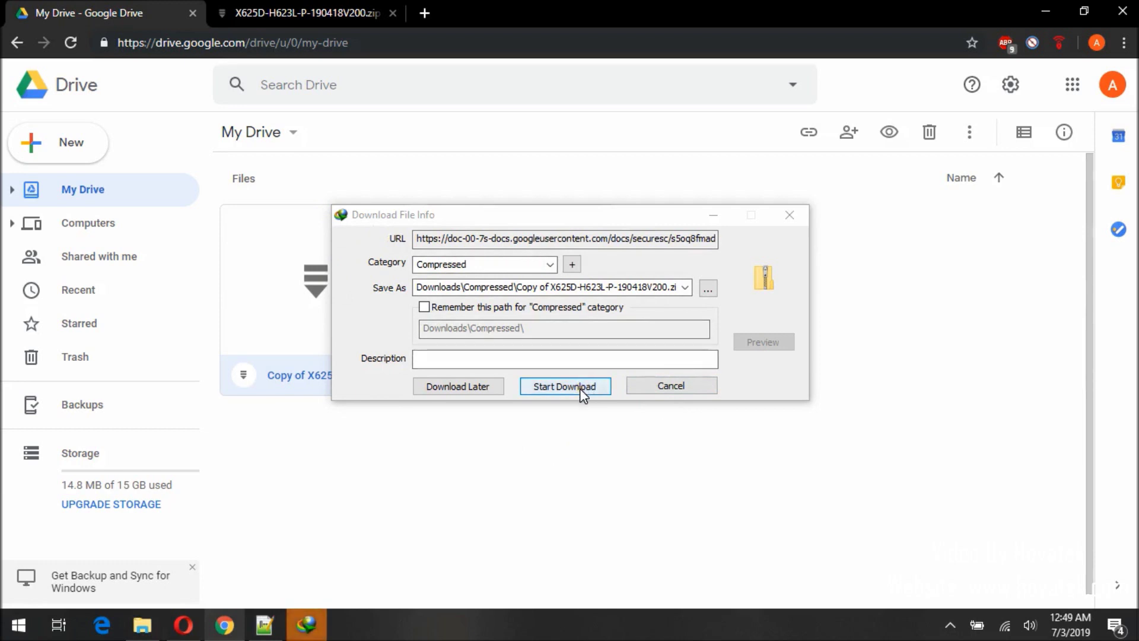
Start the IDM download of the 2.035 GB zip copy, then return to Hovatek's quota-exceeded fix tutorial in Opera
left_click(565, 386)
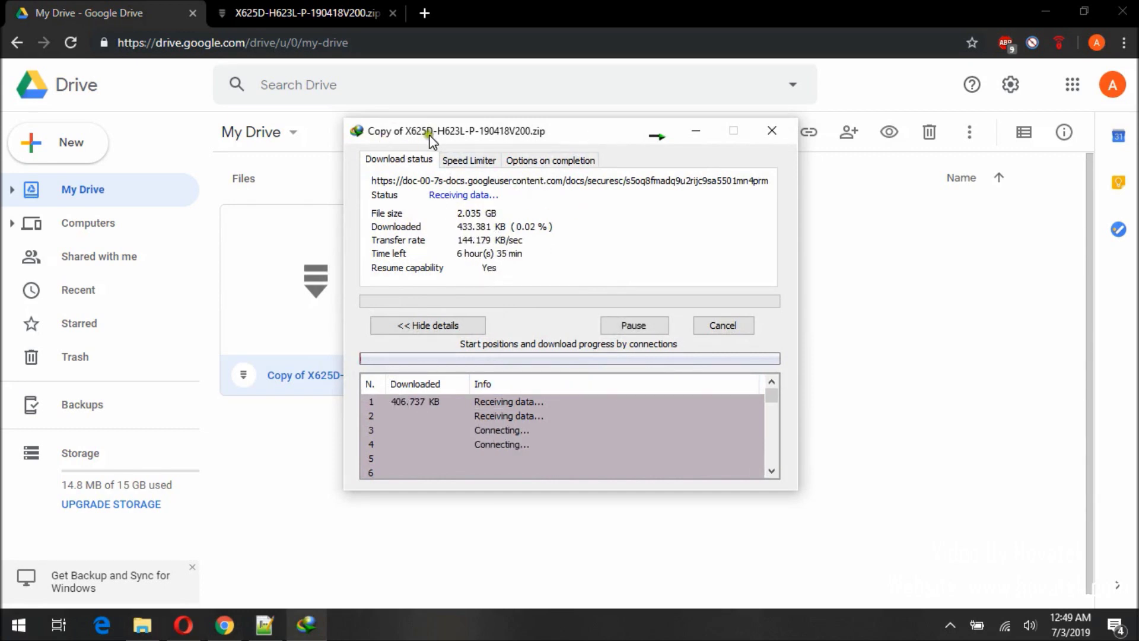
left_click(188, 624)
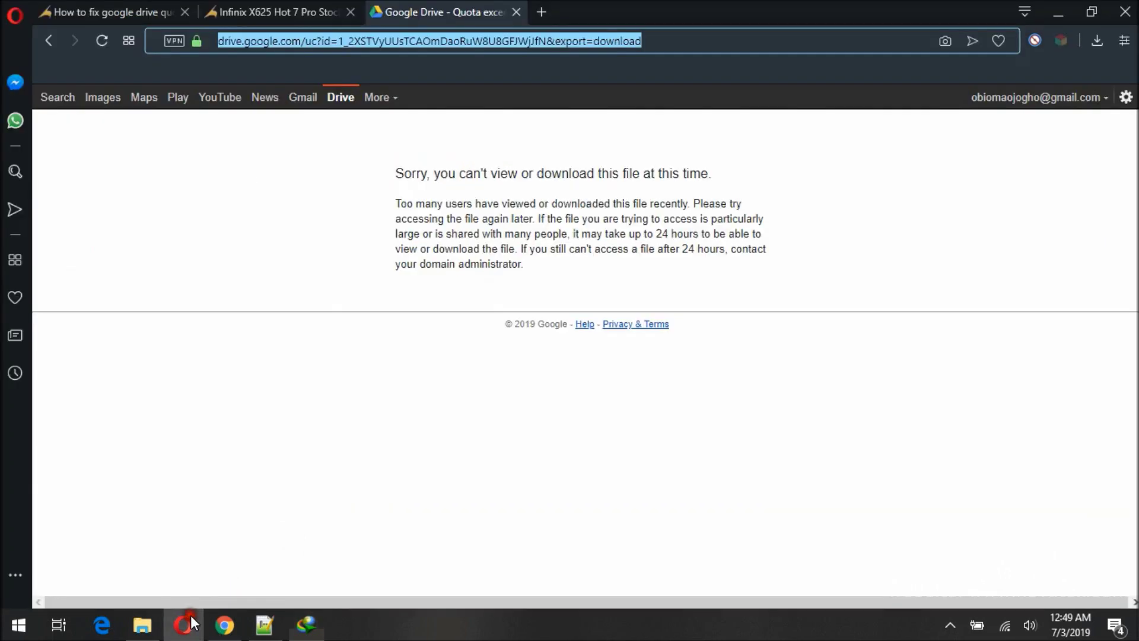
left_click(89, 11)
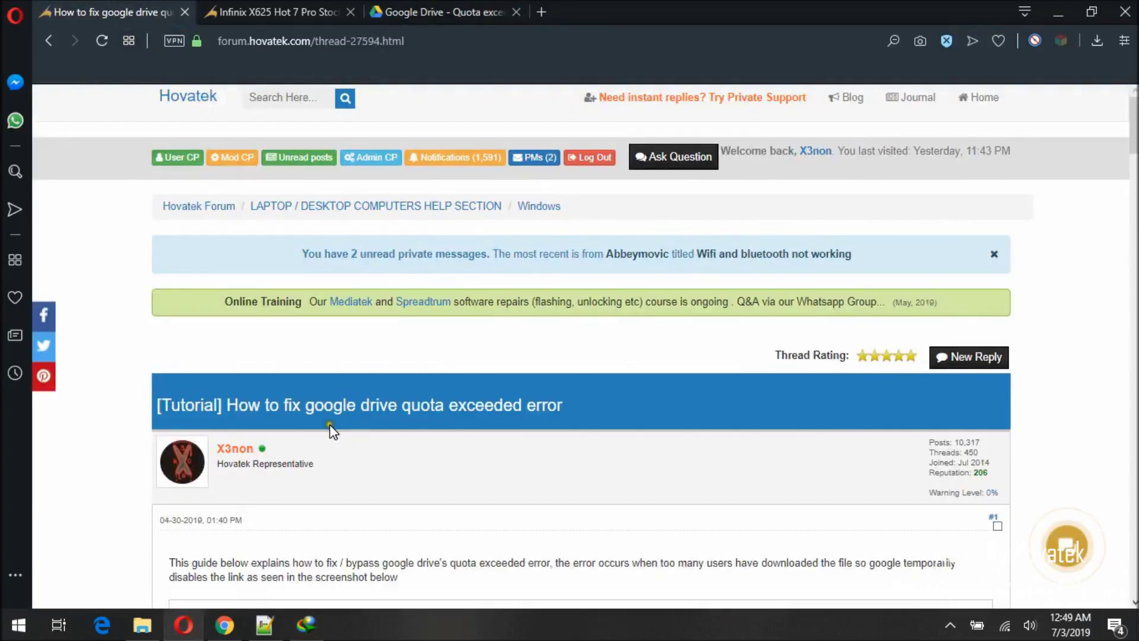